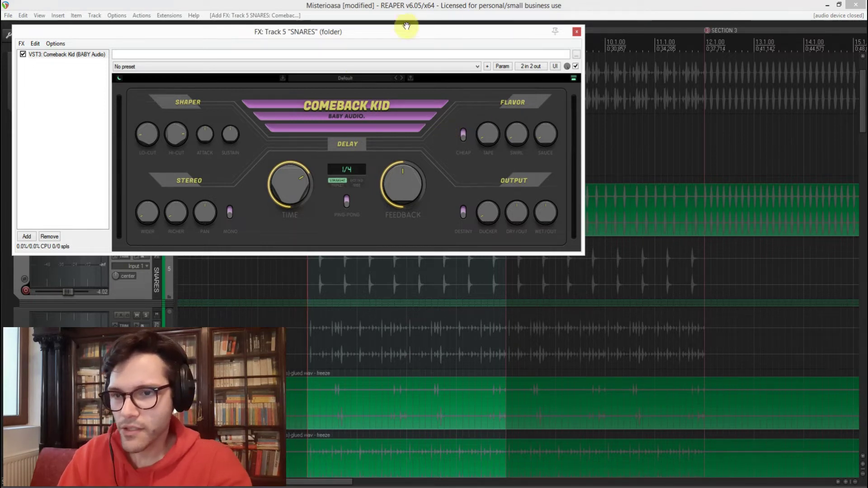
Reposition the Comeback Kid effect window over the arrangement so the track controls stay uncovered.
{"action": "left_click_drag", "start_coordinate": [406, 35], "coordinate": [551, 18]}
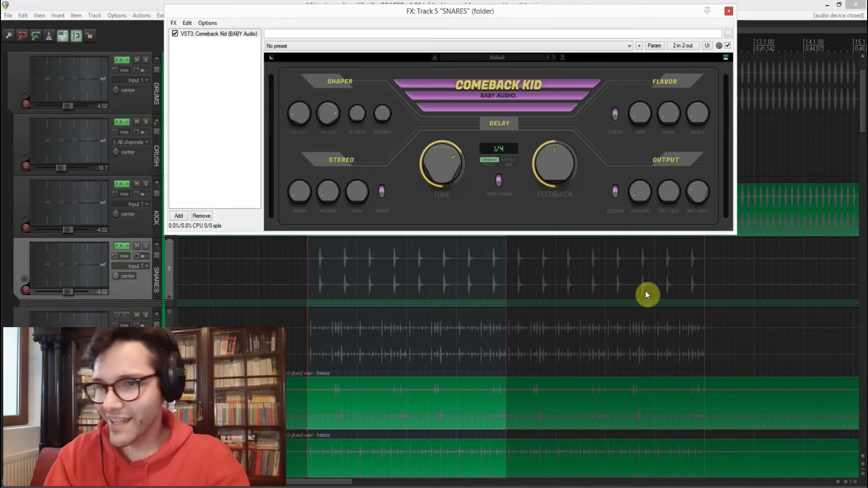
{"action": "left_click_drag", "start_coordinate": [432, 11], "coordinate": [542, 156]}
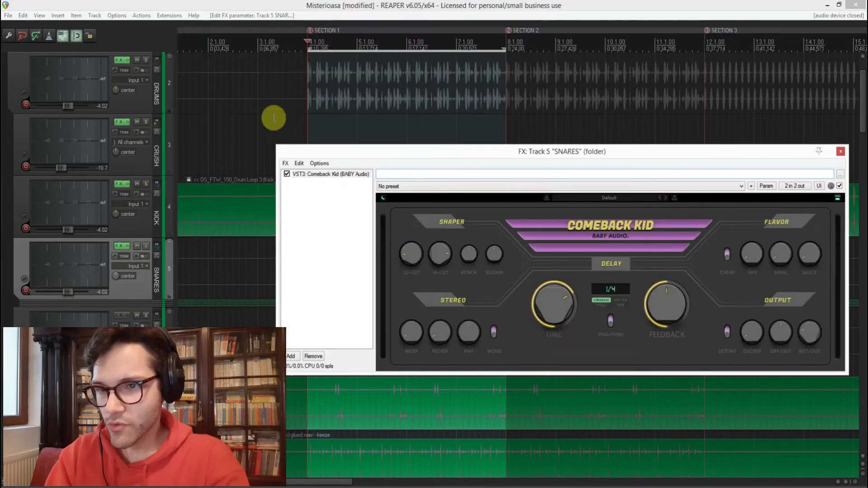
{"action": "left_click_drag", "start_coordinate": [367, 151], "coordinate": [268, 92]}
Play the Section 1 loop in the full mix to hear the snares with the default delay.
{"action": "key", "text": "space"}
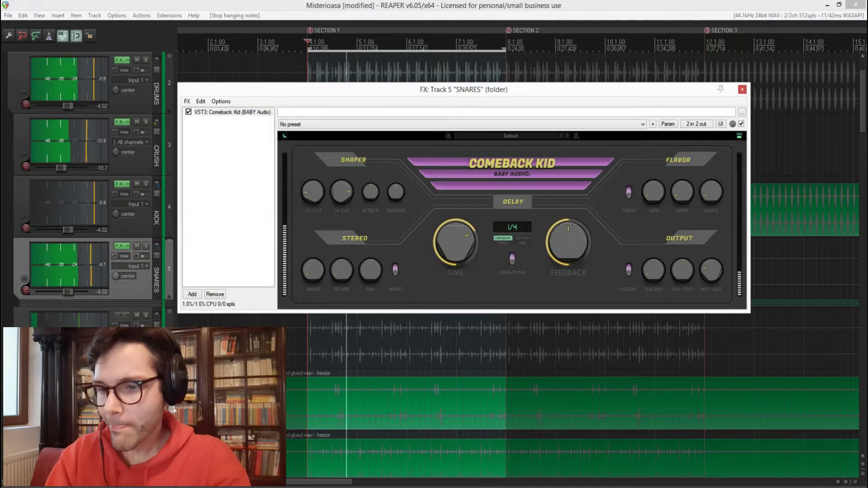
{"action": "left_click", "coordinate": [310, 294]}
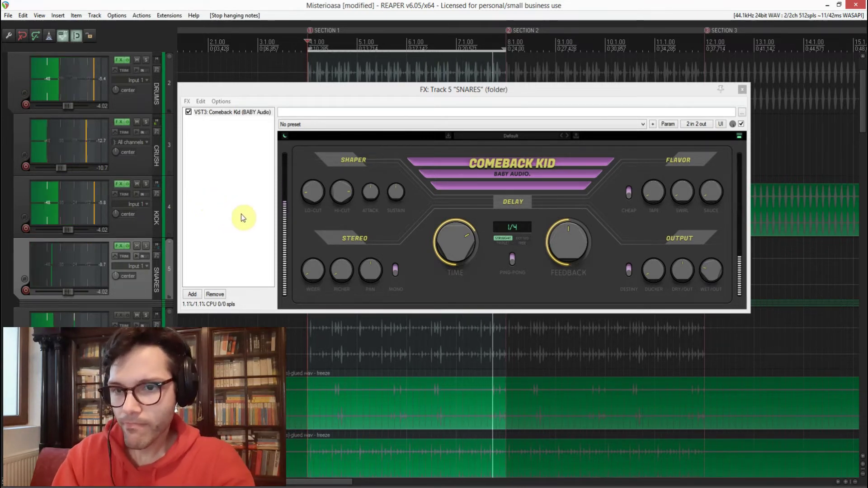
{"action": "key", "text": "space"}
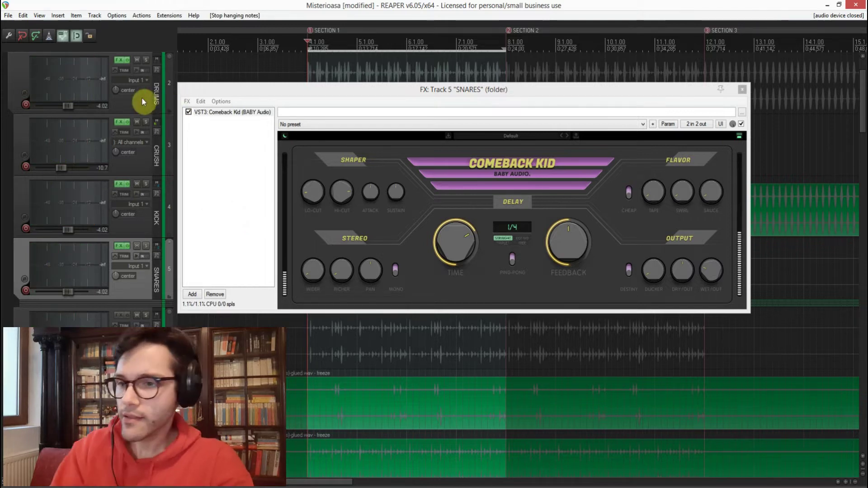
Solo the DRUMS track and mute the track below SNARES, leaving SNARES selected.
{"action": "left_click", "coordinate": [143, 101]}
{"action": "left_click", "coordinate": [146, 60]}
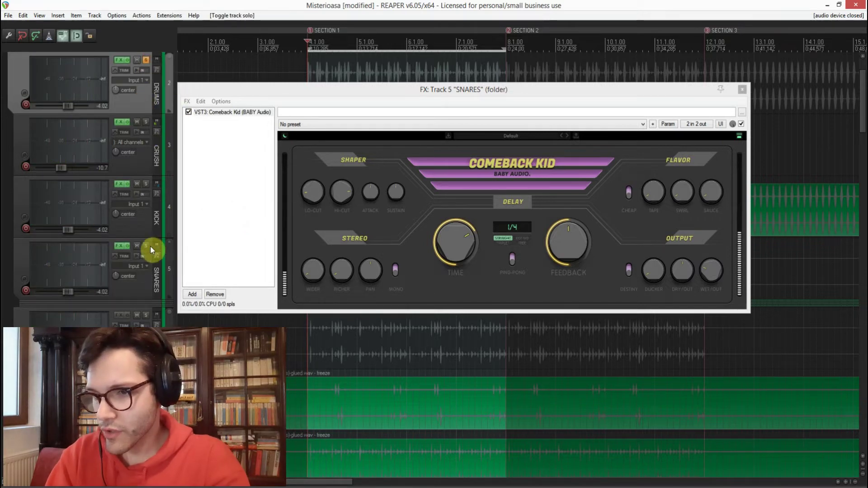
{"action": "left_click", "coordinate": [137, 316]}
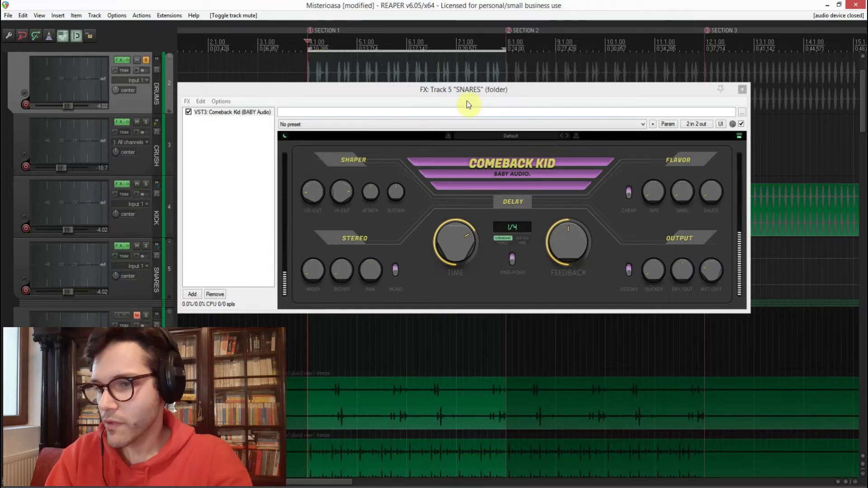
{"action": "left_click", "coordinate": [151, 222]}
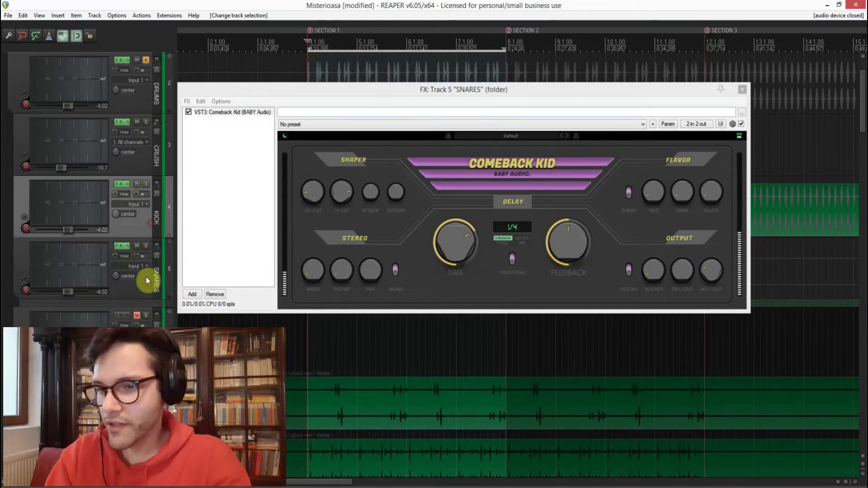
{"action": "left_click", "coordinate": [143, 284]}
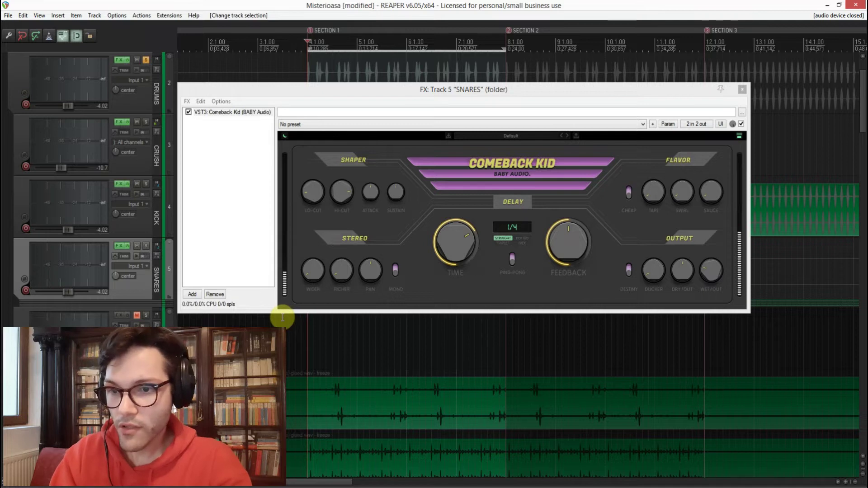
Audition the soloed drums and try a 1/8 delay time on the snares.
{"action": "key", "text": "space"}
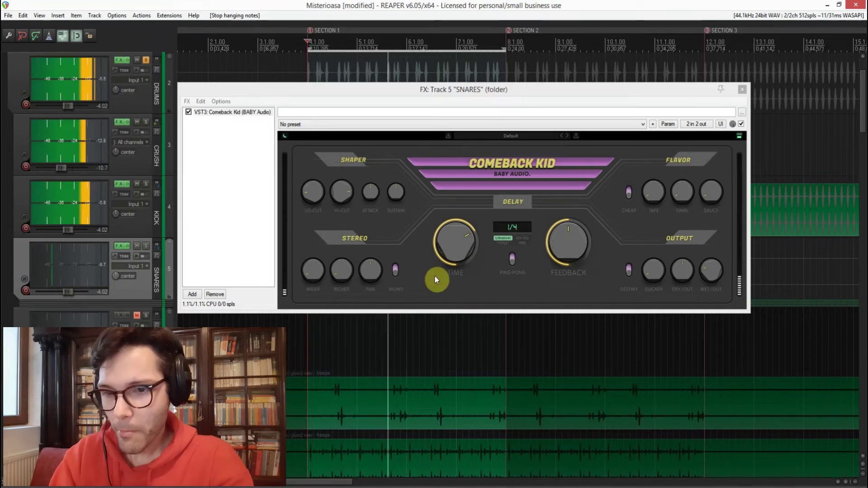
{"action": "key", "text": "space"}
{"action": "left_click_drag", "start_coordinate": [453, 242], "coordinate": [446, 261]}
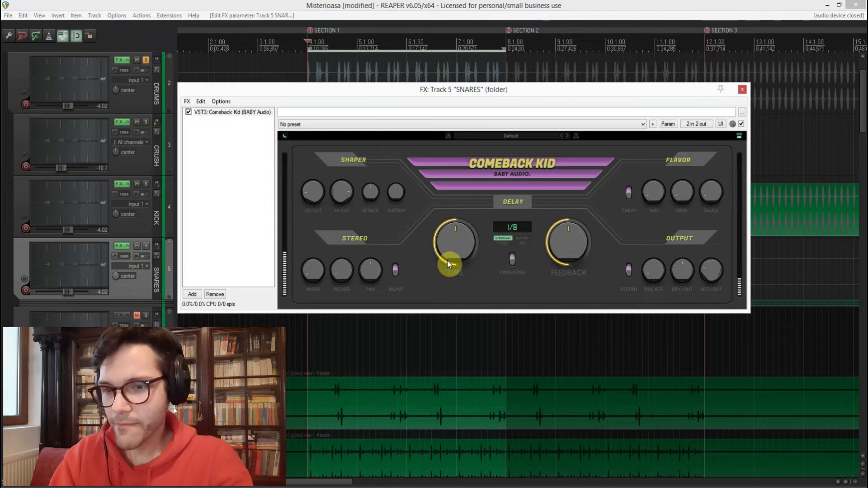
{"action": "key", "text": "space"}
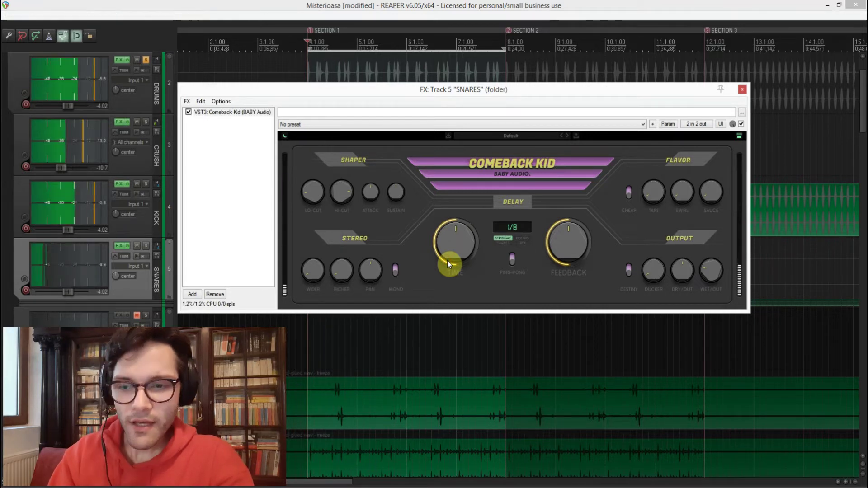
{"action": "key", "text": "space"}
Set the snare delay time to 1/16 and audition the loop.
{"action": "left_click_drag", "start_coordinate": [452, 249], "coordinate": [450, 263]}
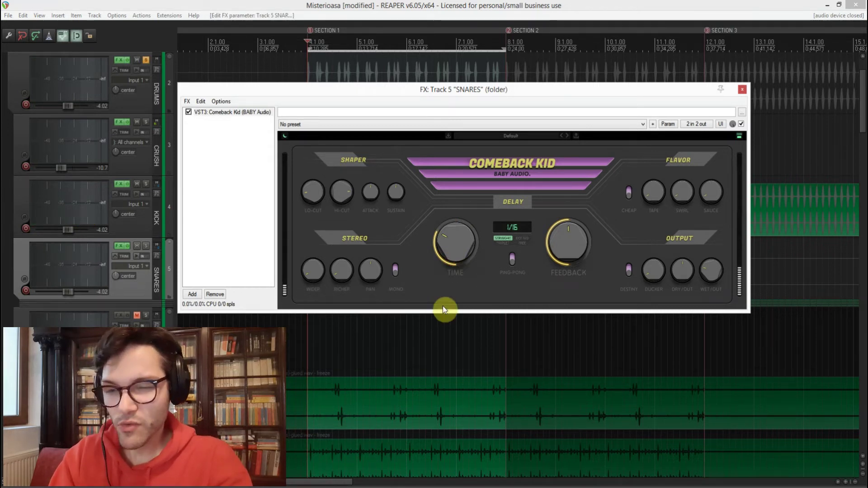
{"action": "key", "text": "space"}
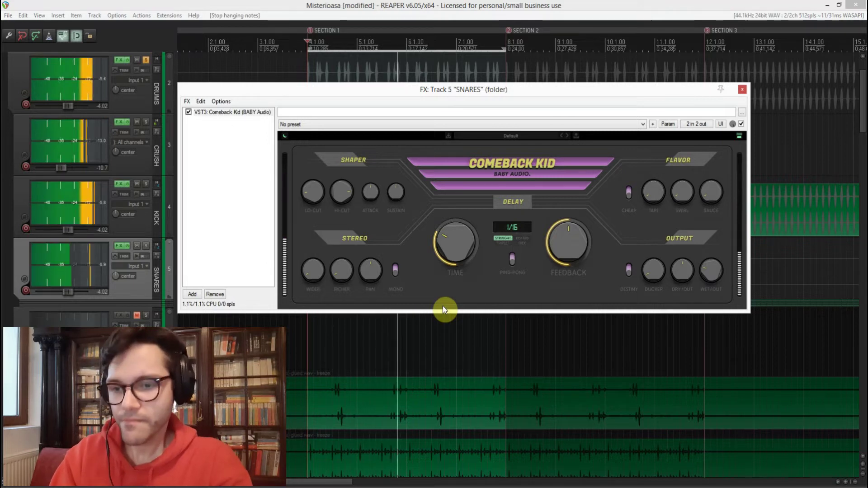
{"action": "key", "text": "space"}
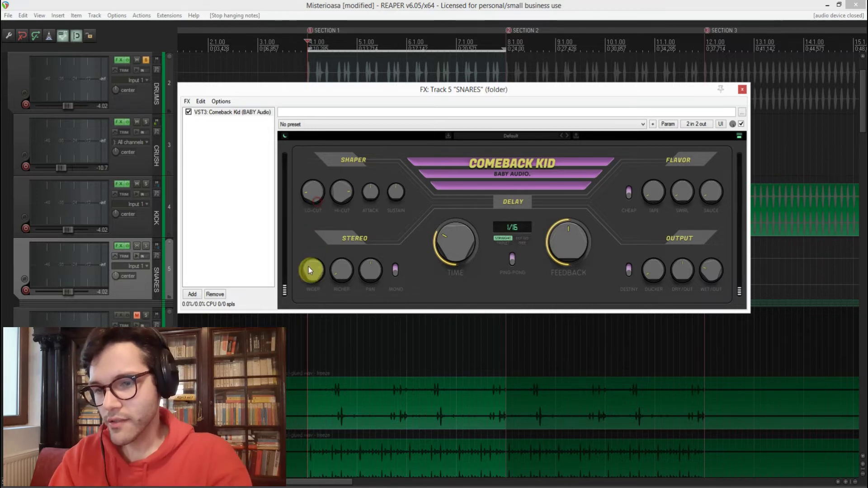
Raise the Wider amount in the Stereo section of the snare delay and audition the loop.
{"action": "left_click_drag", "start_coordinate": [309, 267], "coordinate": [324, 183]}
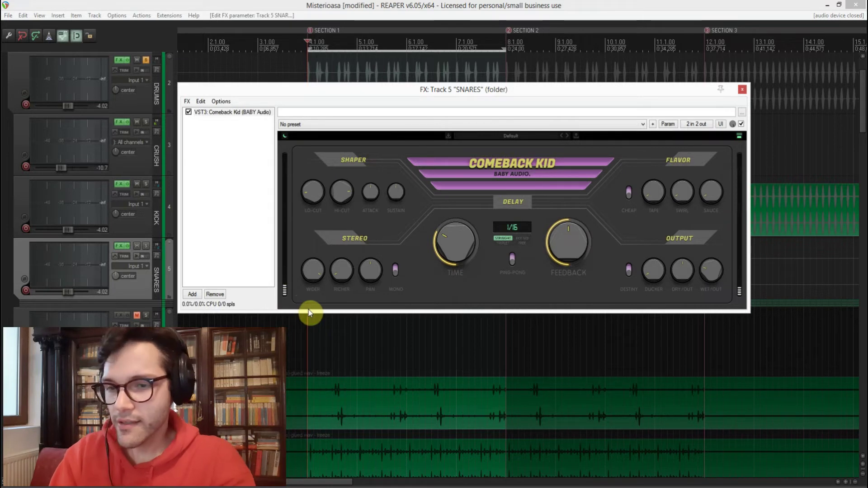
{"action": "key", "text": "space"}
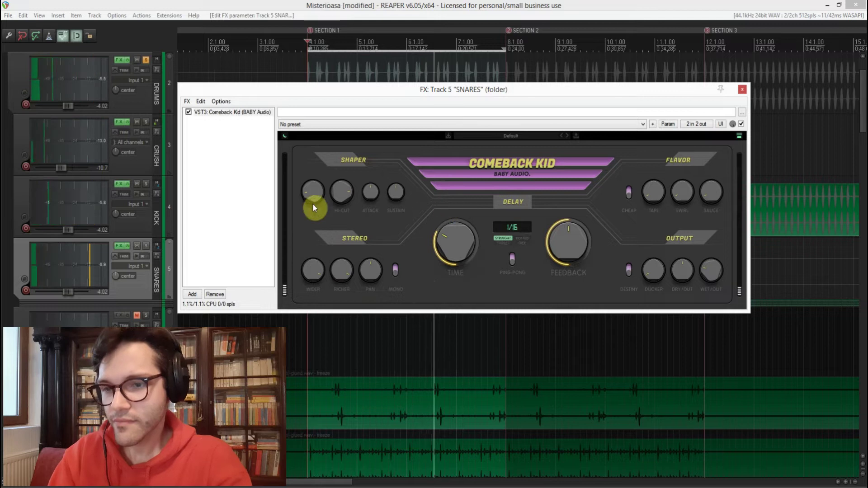
{"action": "key", "text": "space"}
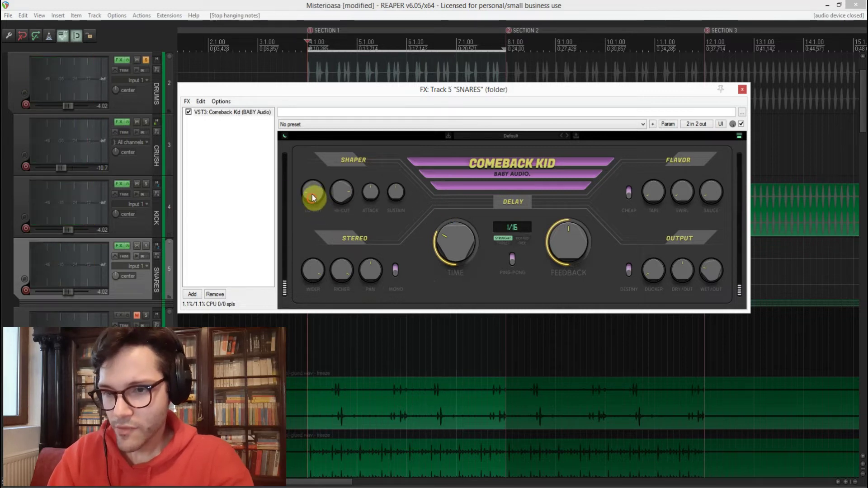
Filter the snare delay by raising Lo-Cut and lowering Hi-Cut, and adjust its Sustain while auditioning the loop.
{"action": "left_click_drag", "start_coordinate": [312, 194], "coordinate": [311, 185]}
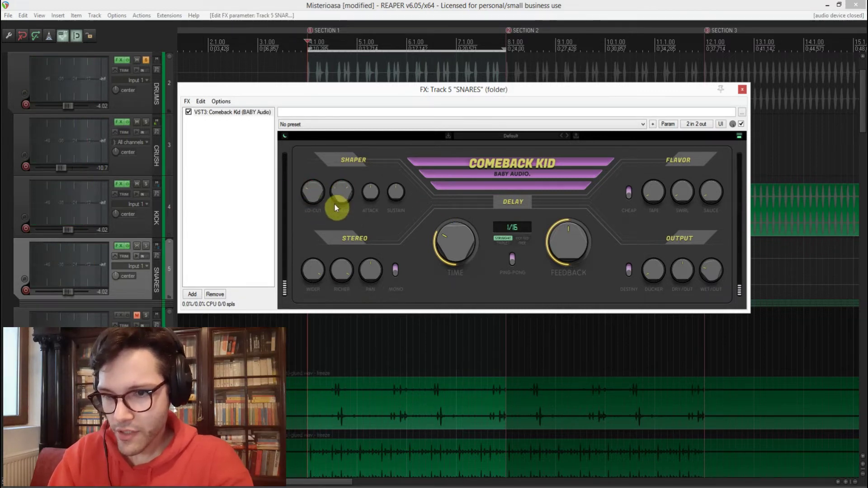
{"action": "key", "text": "space"}
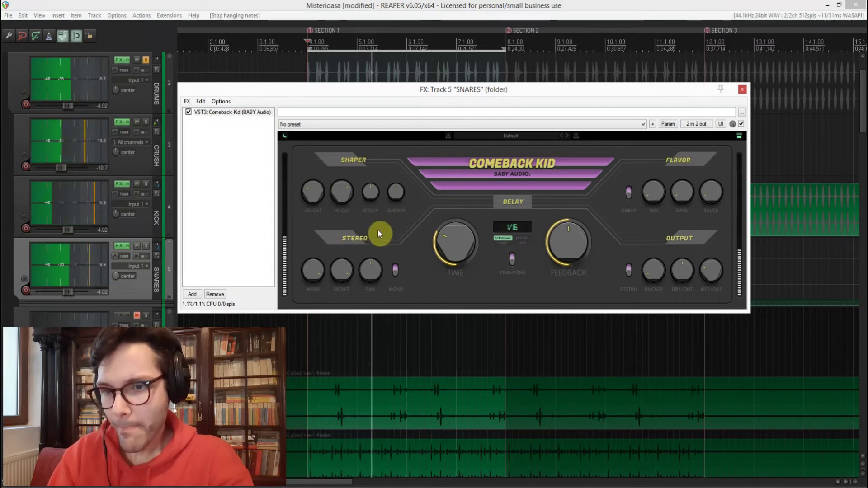
{"action": "left_click", "coordinate": [397, 199]}
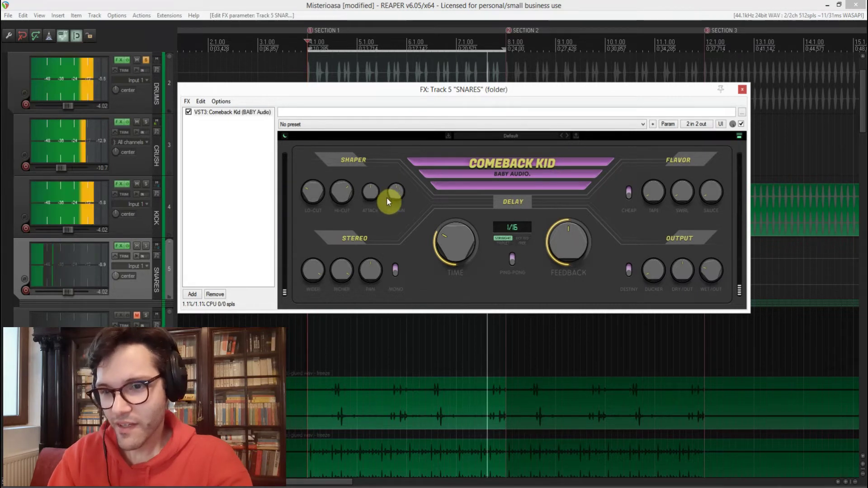
{"action": "key", "text": "space"}
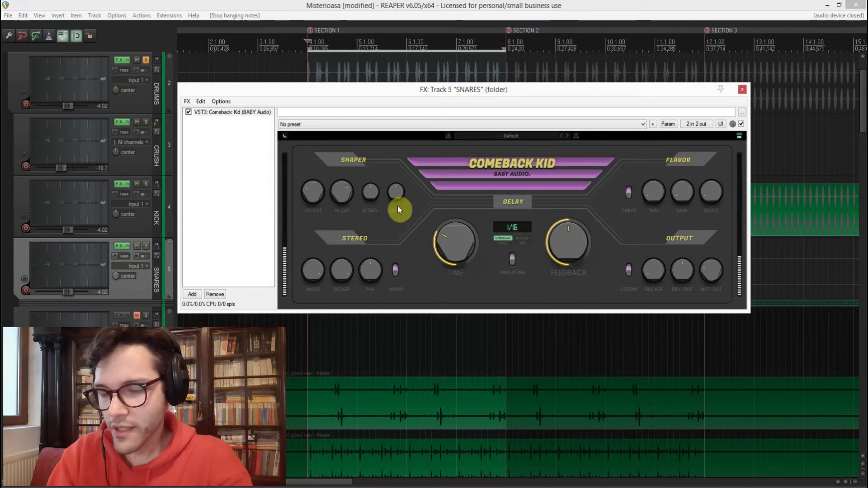
{"action": "key", "text": "space"}
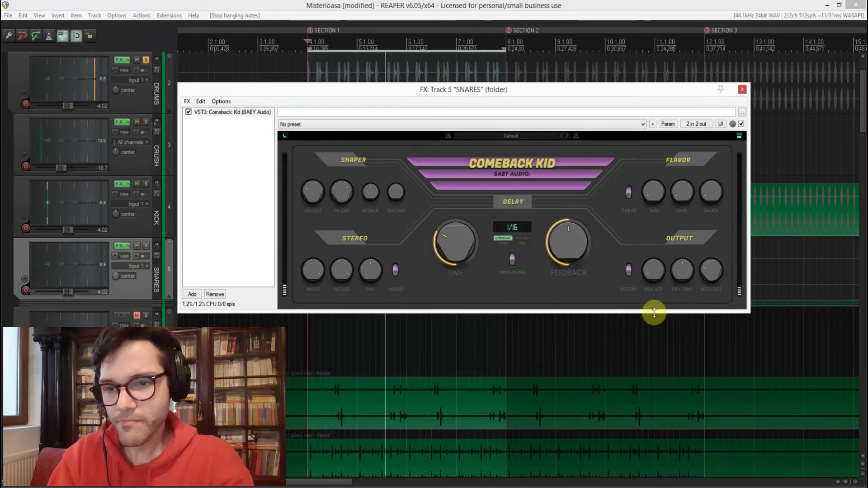
{"action": "key", "text": "space"}
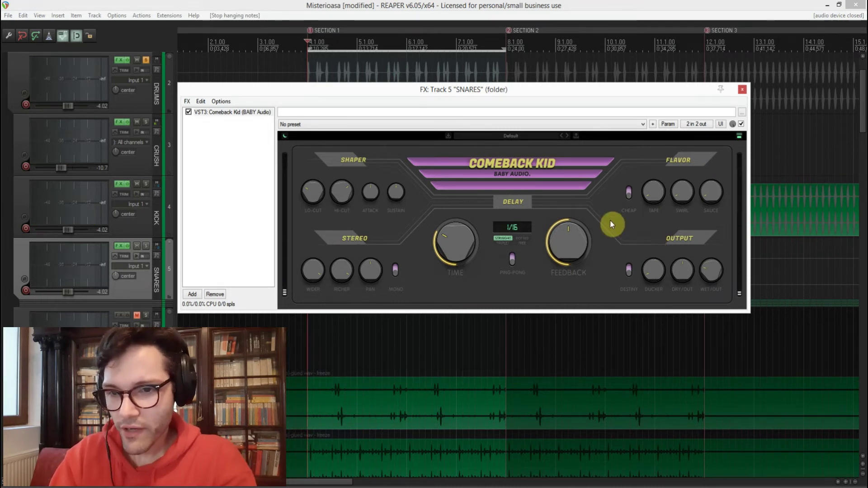
Raise Tape, enable Cheap and add some Swirl in the Flavor section while the loop plays.
{"action": "key", "text": "space"}
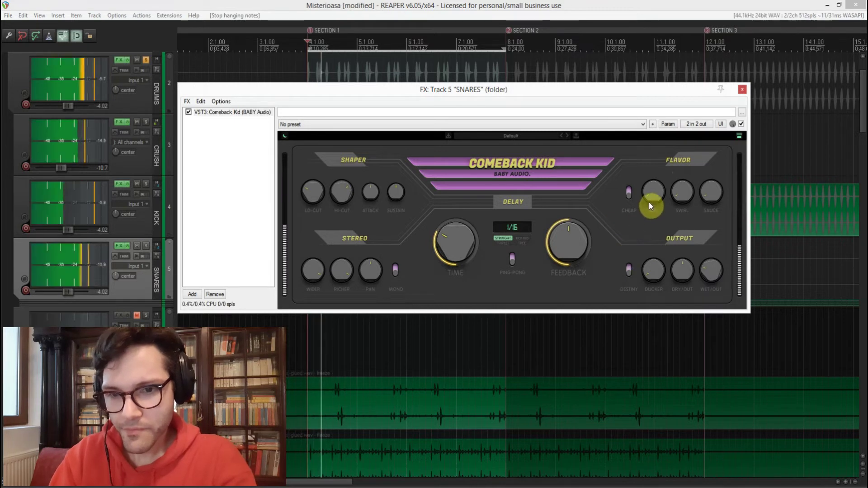
{"action": "left_click_drag", "start_coordinate": [649, 189], "coordinate": [658, 86]}
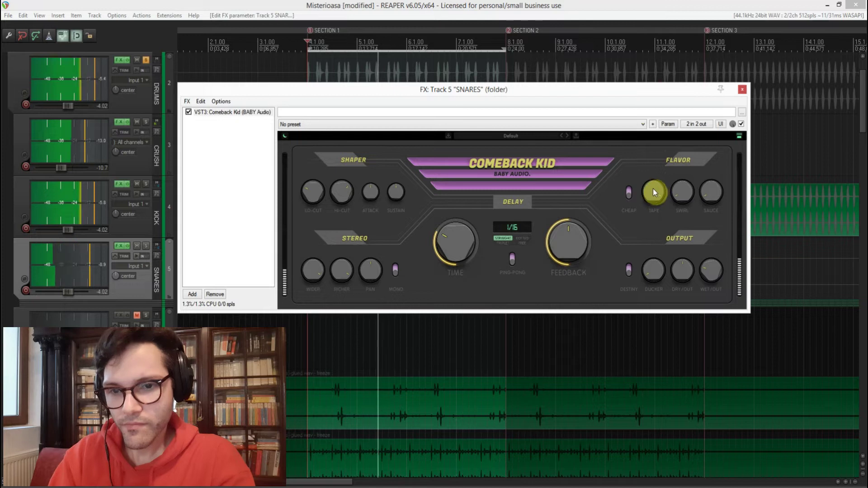
{"action": "left_click", "coordinate": [629, 193]}
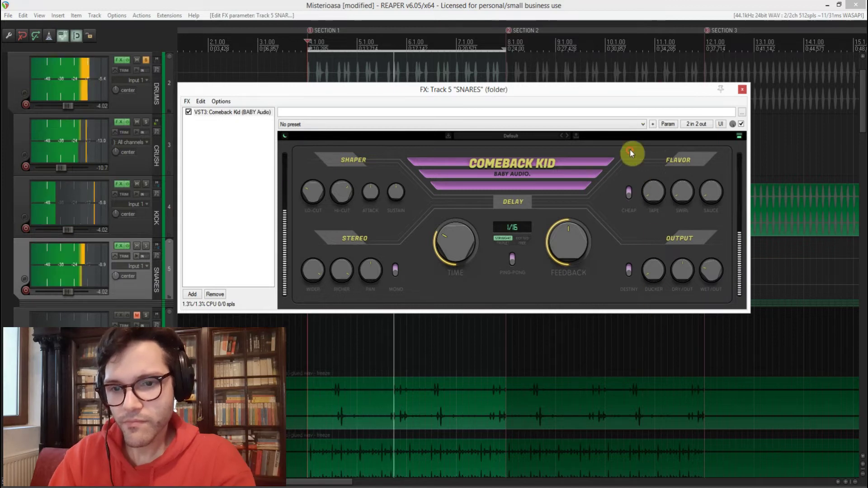
{"action": "left_click", "coordinate": [627, 198]}
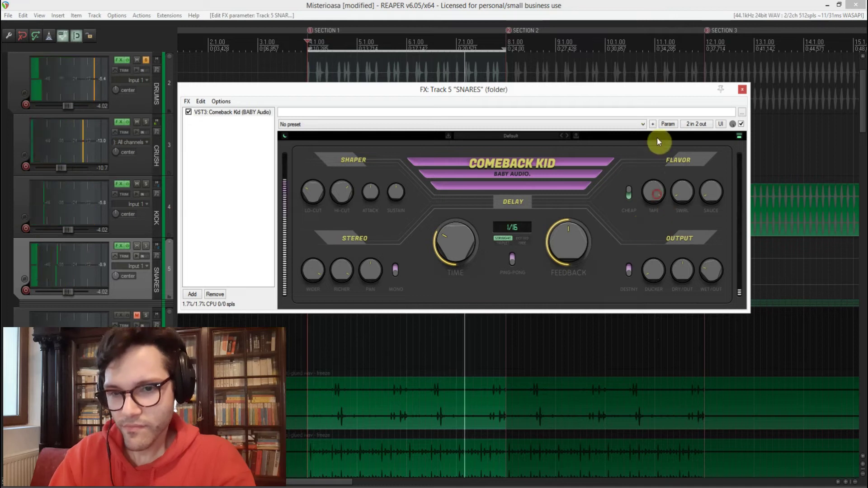
{"action": "left_click", "coordinate": [682, 199]}
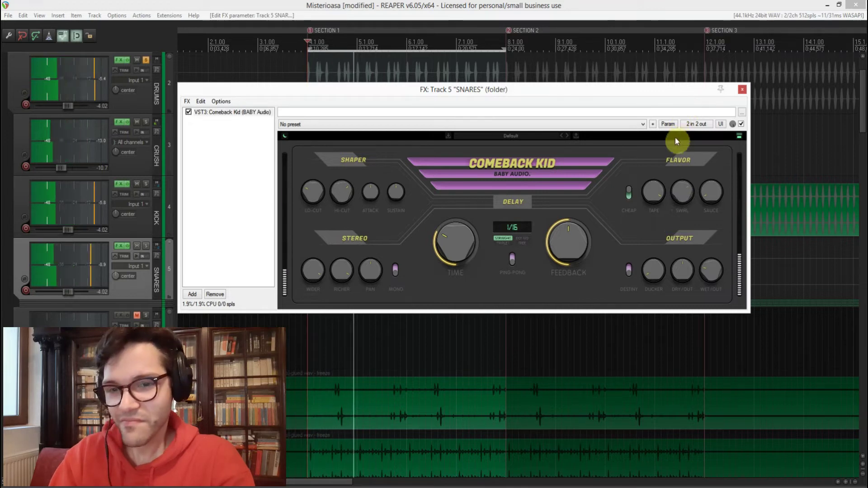
{"action": "left_click", "coordinate": [673, 174]}
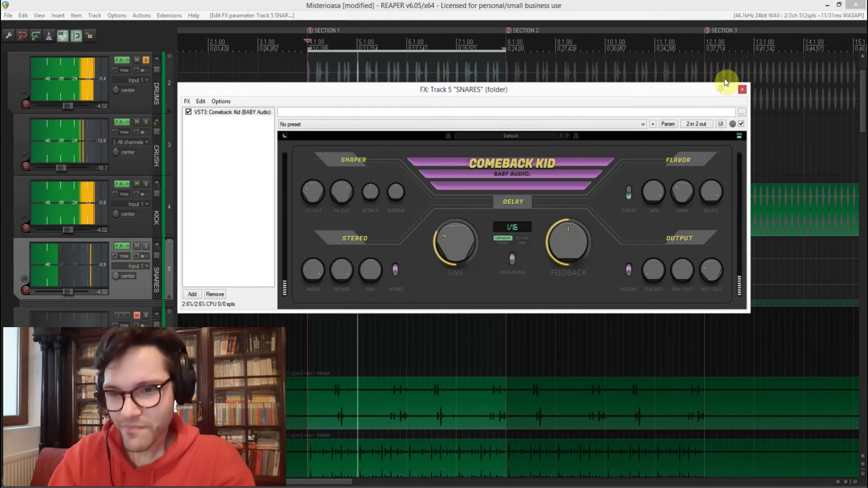
{"action": "key", "text": "space"}
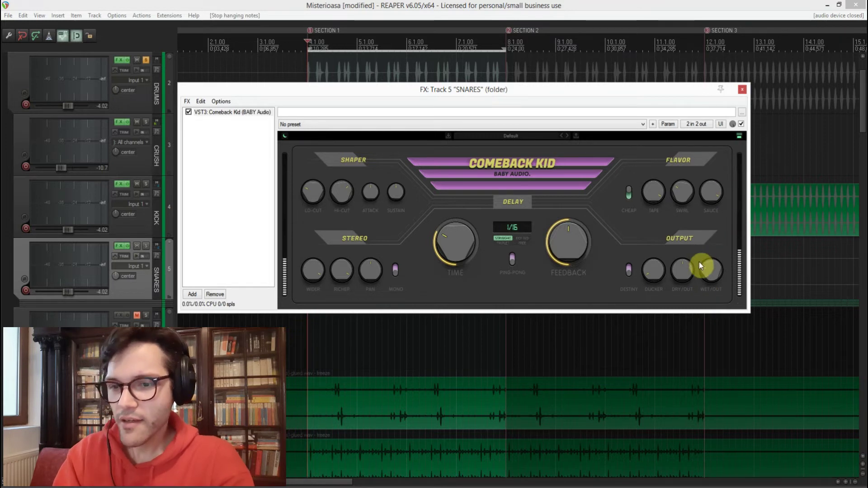
Lower the Wider and Richer amounts in the Stereo section while the loop plays.
{"action": "key", "text": "space"}
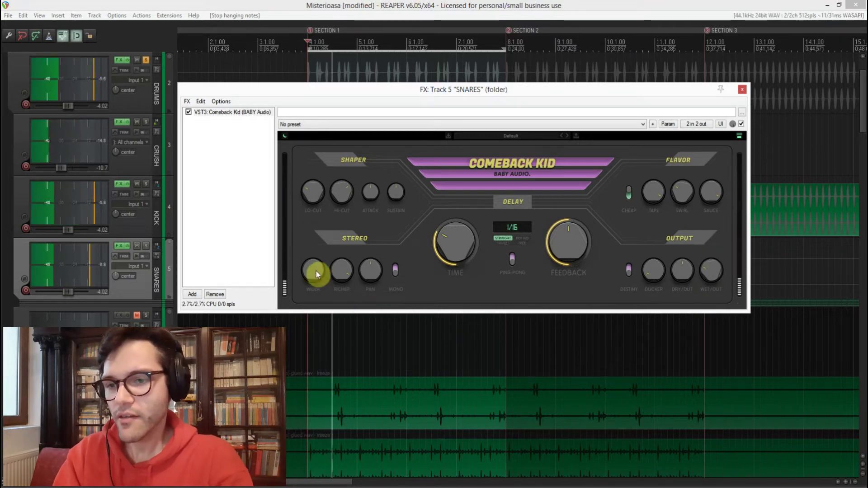
{"action": "left_click_drag", "start_coordinate": [316, 270], "coordinate": [300, 475]}
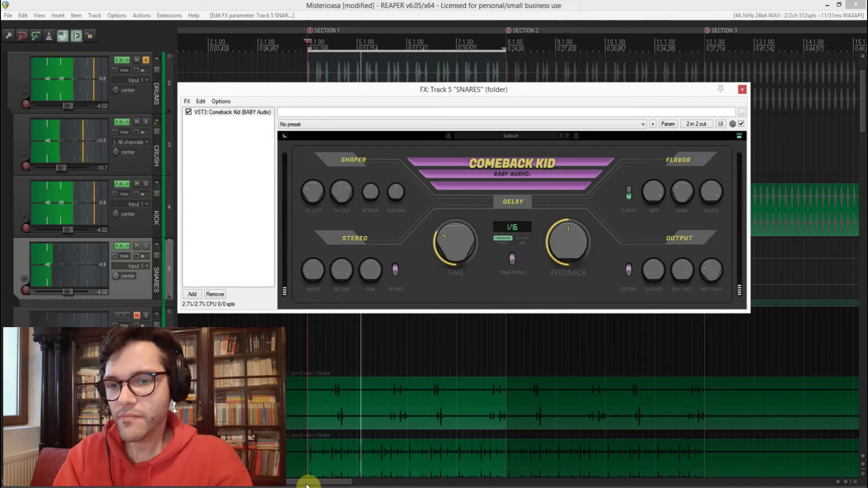
{"action": "left_click", "coordinate": [341, 272]}
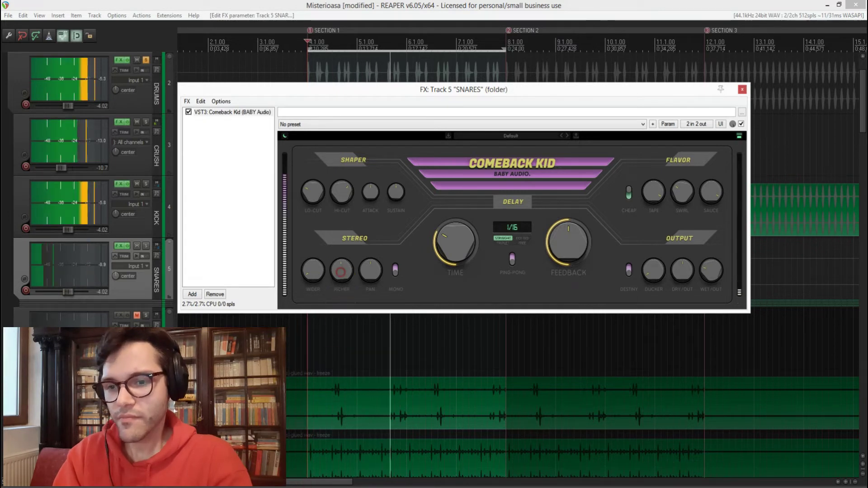
{"action": "left_click_drag", "start_coordinate": [341, 271], "coordinate": [335, 306]}
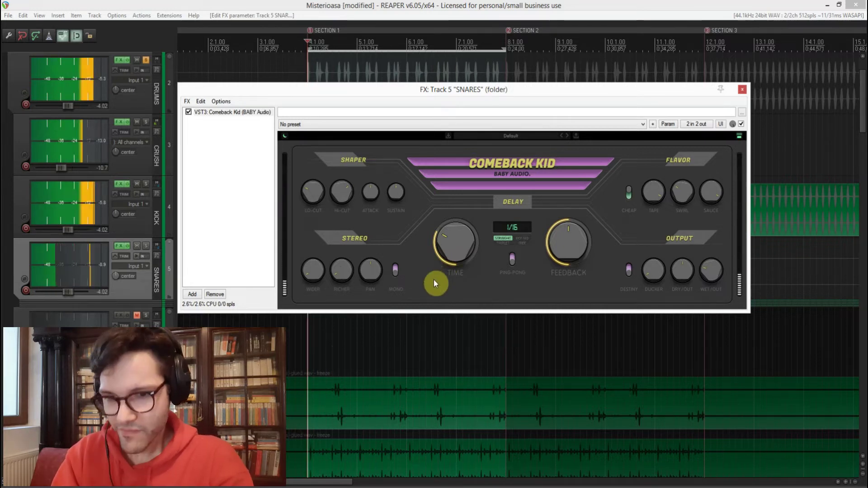
Enable Ping-Pong on the snare delay, add Sauce and adjust the Wet/Out level while auditioning the loop.
{"action": "key", "text": "space"}
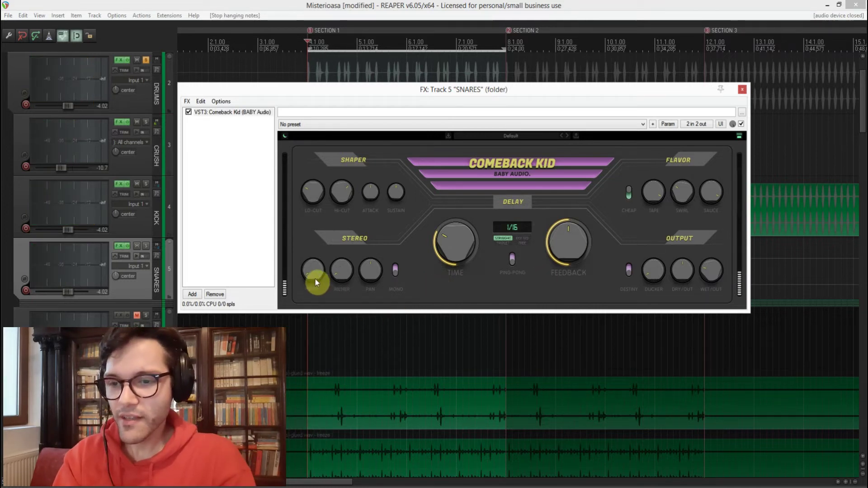
{"action": "left_click", "coordinate": [396, 274]}
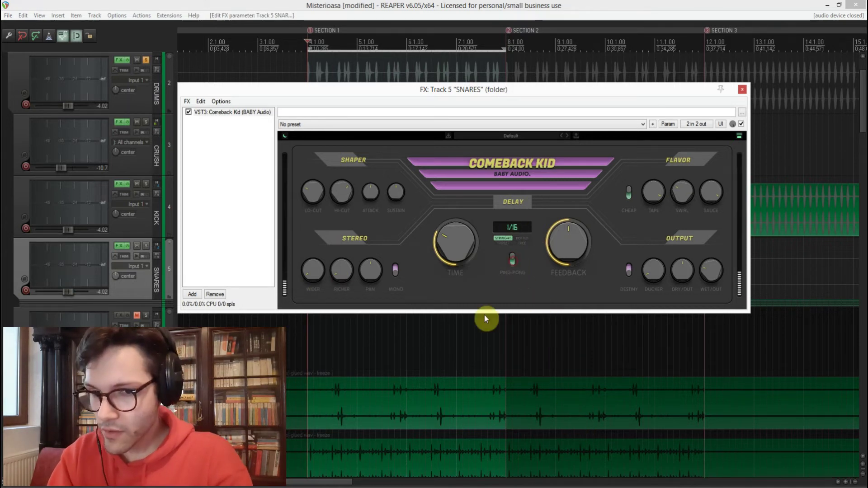
{"action": "key", "text": "space"}
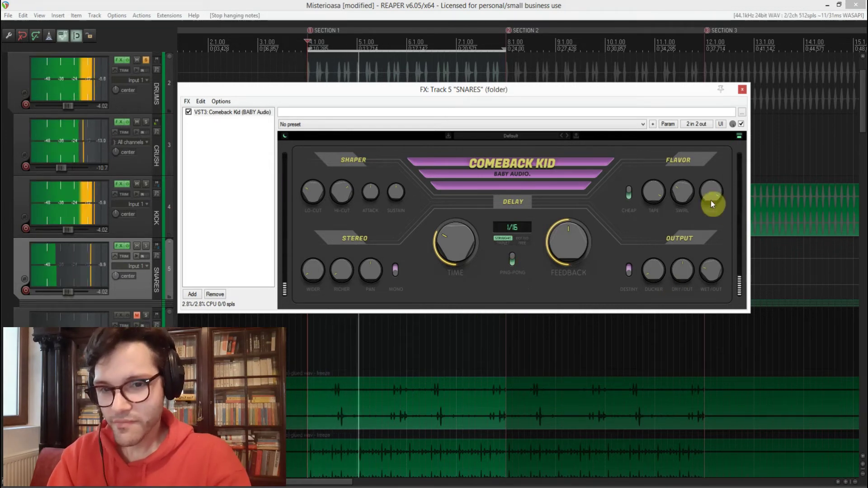
{"action": "left_click_drag", "start_coordinate": [711, 200], "coordinate": [691, 368]}
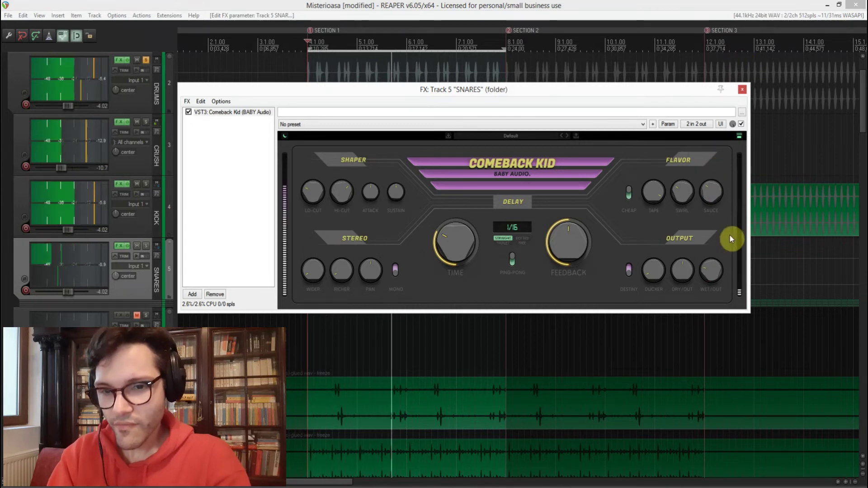
{"action": "left_click", "coordinate": [712, 270]}
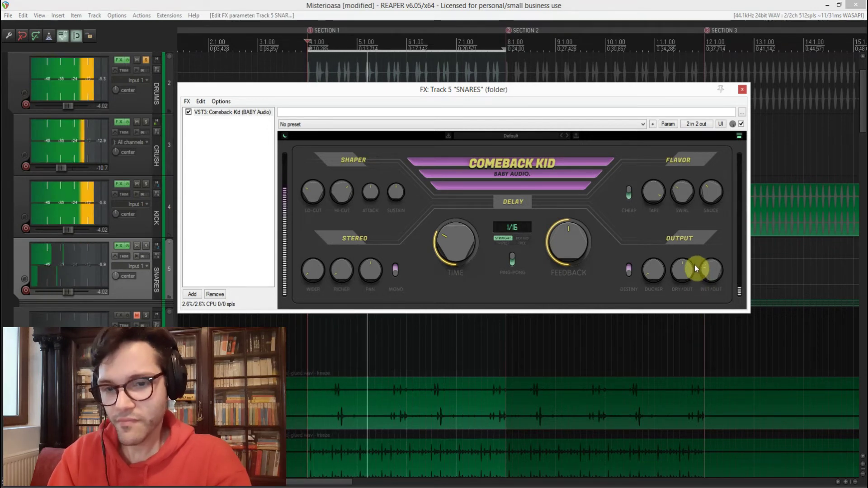
Unsolo the DRUMS track to hear the full mix and turn off Ping-Pong on the snare delay.
{"action": "left_click", "coordinate": [146, 61]}
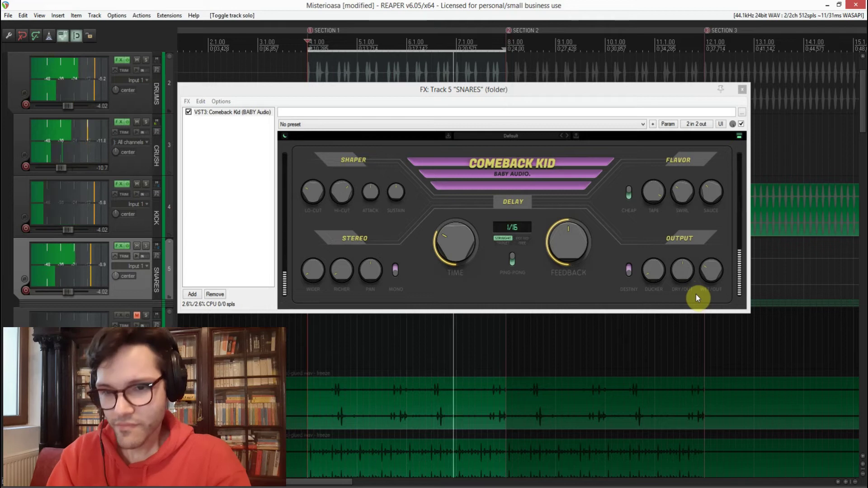
{"action": "left_click", "coordinate": [512, 259]}
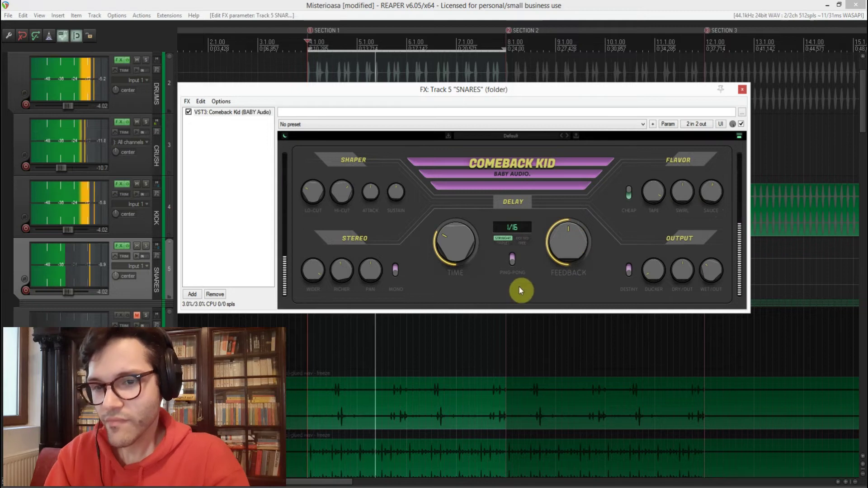
Try the Free, Triplet and Dotted timing modes on the snare delay, returning to Straight 1/16.
{"action": "left_click", "coordinate": [522, 243]}
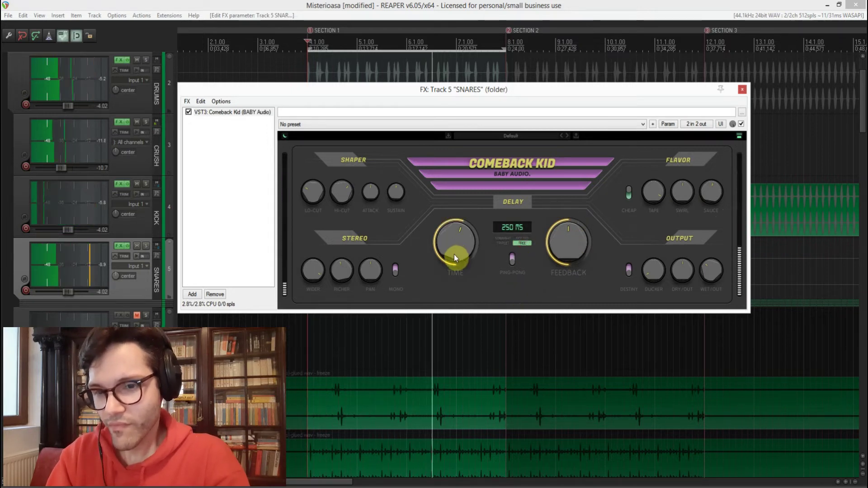
{"action": "left_click", "coordinate": [501, 244]}
{"action": "left_click", "coordinate": [520, 240]}
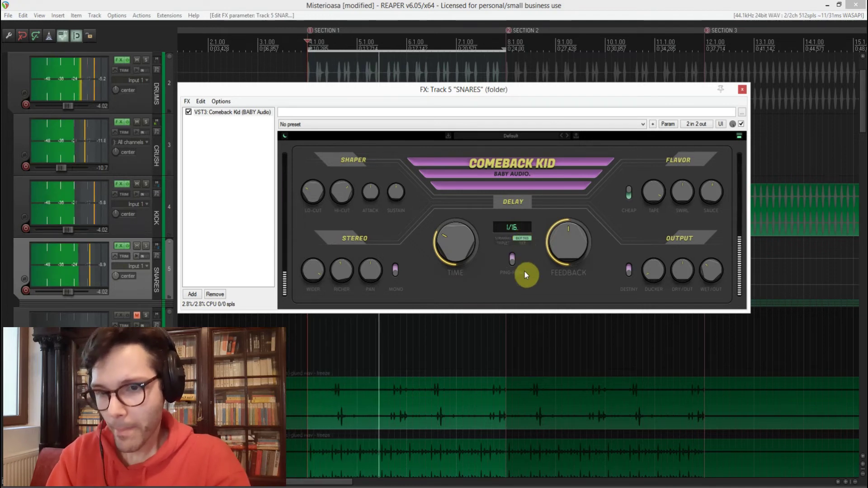
{"action": "left_click", "coordinate": [503, 240]}
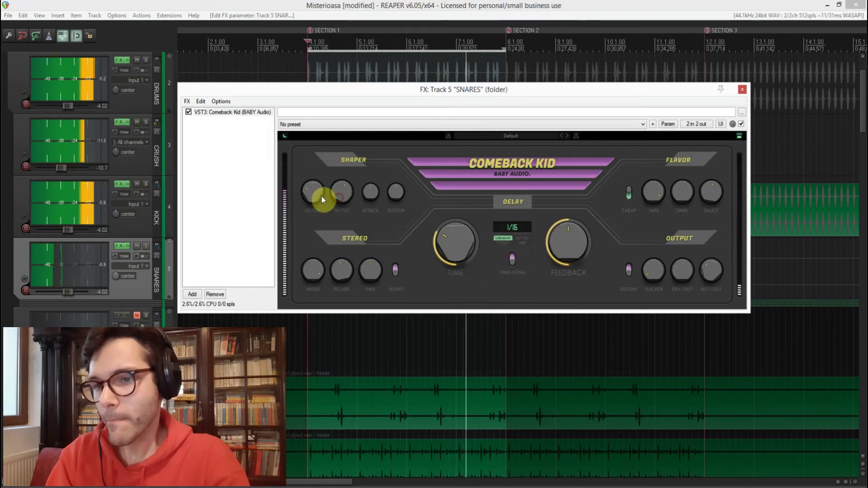
Fine-tune Hi-Cut and Swirl on the snare delay and compare the loop with Comeback Kid bypassed and active.
{"action": "mouse_move", "coordinate": [336, 193]}
{"action": "left_mouse_down"}
{"action": "mouse_move", "coordinate": [339, 136]}
{"action": "mouse_move", "coordinate": [338, 191]}
{"action": "left_mouse_up"}
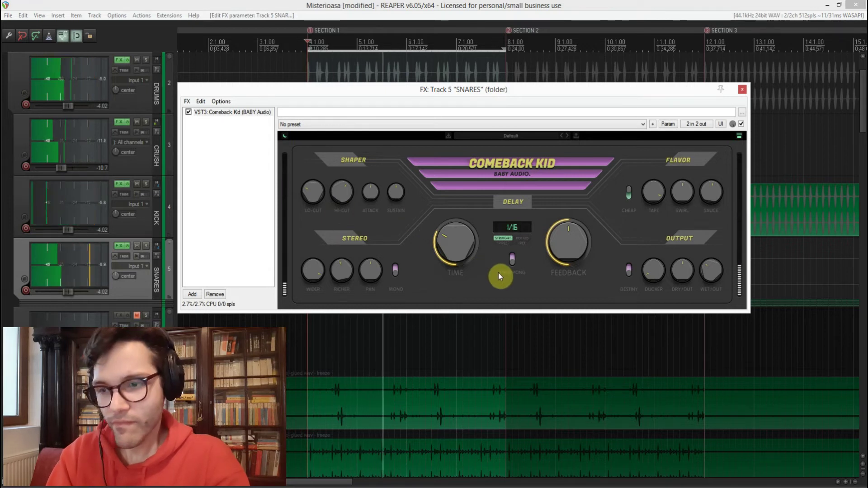
{"action": "left_click", "coordinate": [188, 112]}
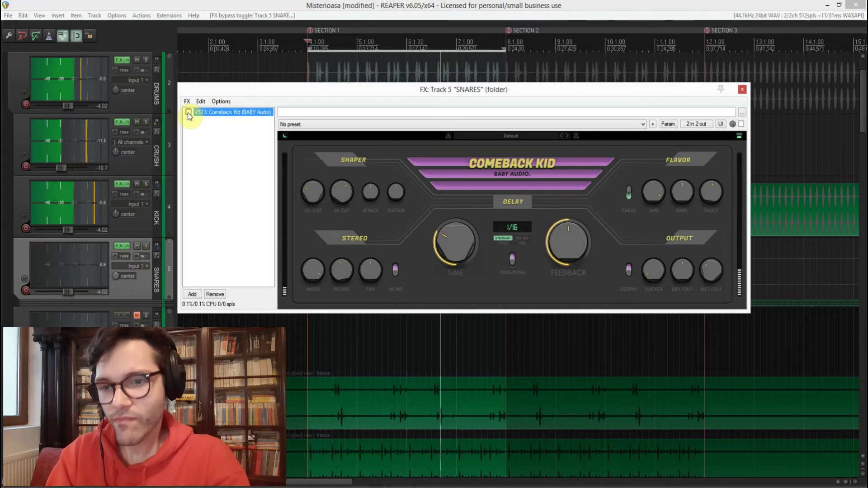
{"action": "left_click", "coordinate": [188, 113]}
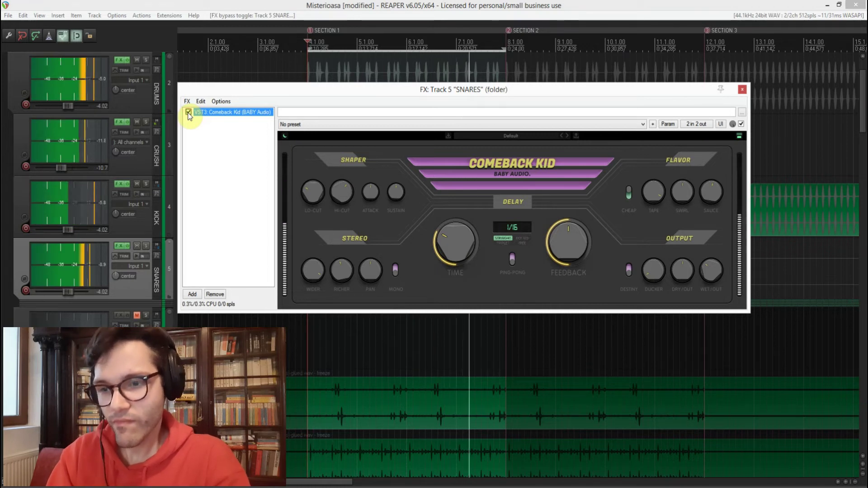
{"action": "left_click", "coordinate": [681, 216]}
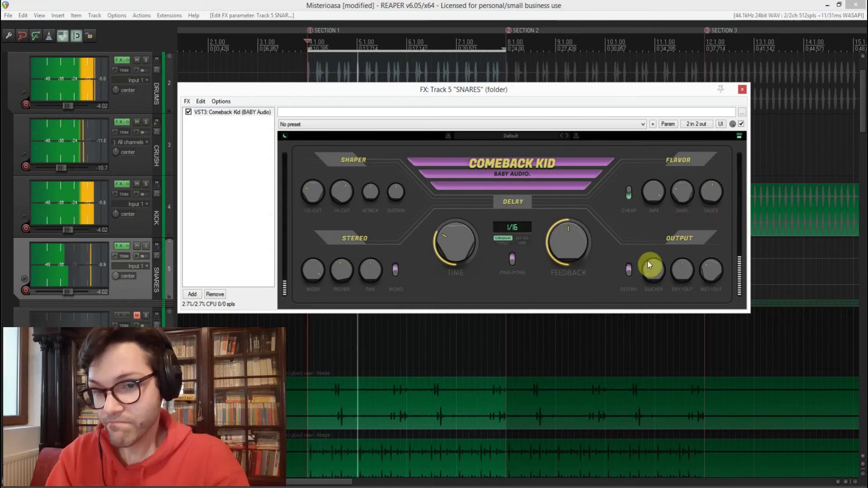
{"action": "key", "text": "space"}
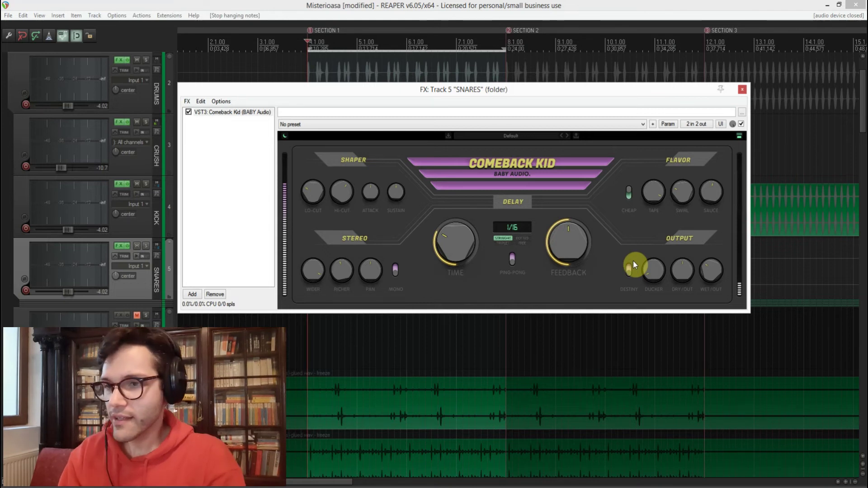
Open the Performance Meter and select the SNARES track in its list.
{"action": "left_click", "coordinate": [633, 261]}
{"action": "left_click", "coordinate": [23, 15]}
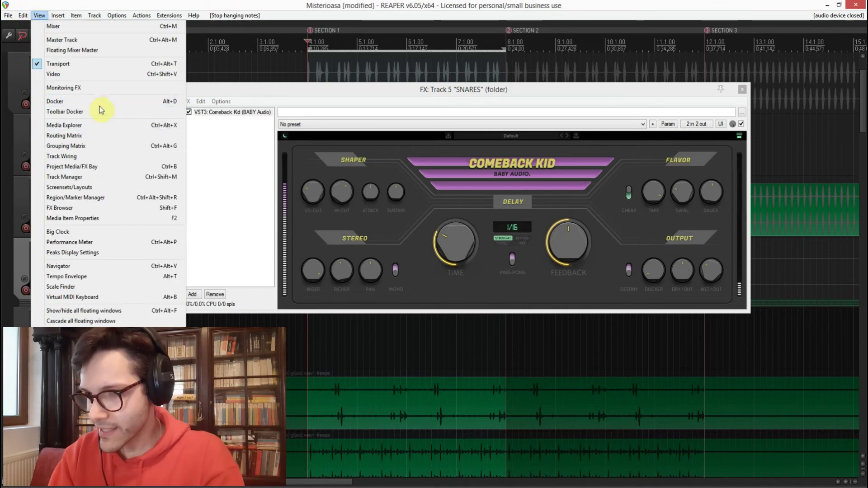
{"action": "mouse_move", "coordinate": [94, 15]}
{"action": "mouse_move", "coordinate": [39, 16]}
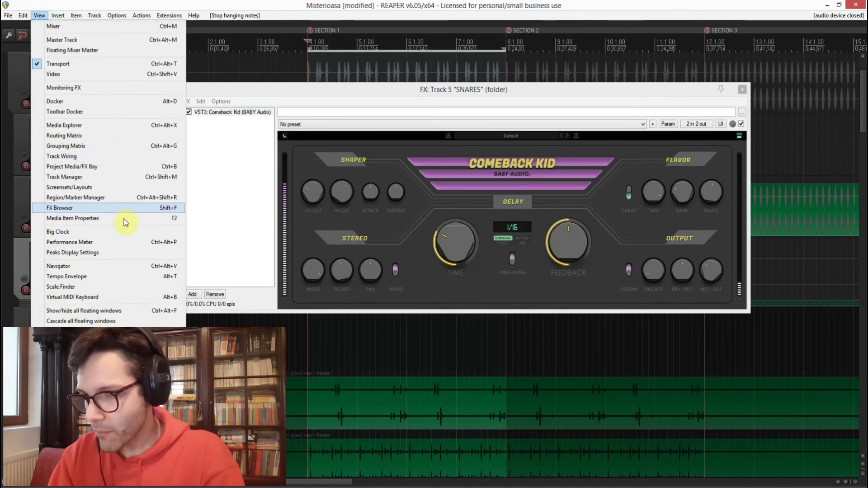
{"action": "left_click", "coordinate": [114, 242]}
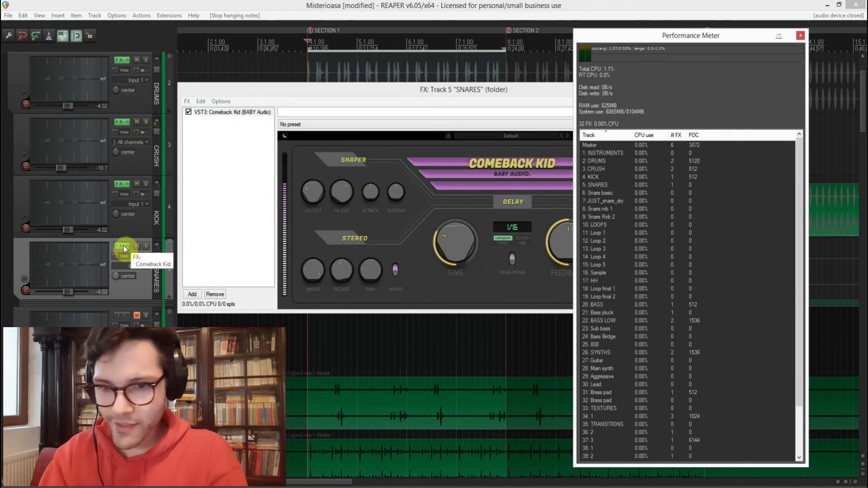
{"action": "left_click", "coordinate": [626, 182]}
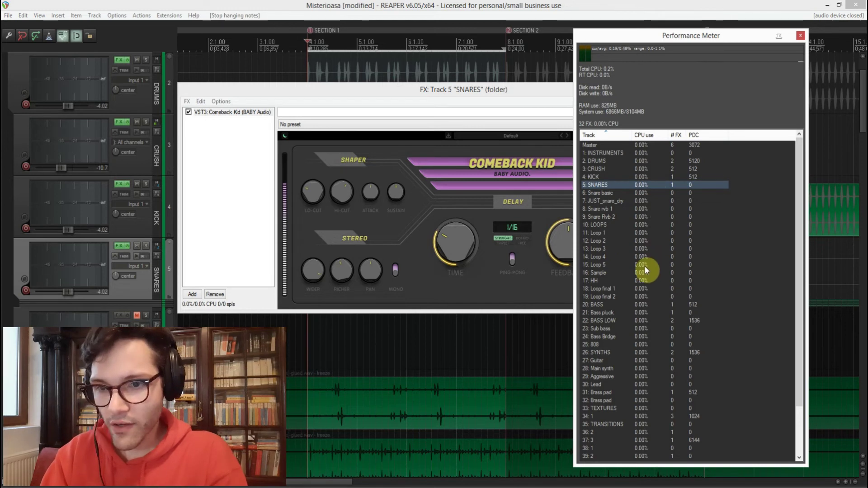
Compare the SNARES track's CPU use during playback with Comeback Kid bypassed and re-enabled.
{"action": "left_click", "coordinate": [188, 112]}
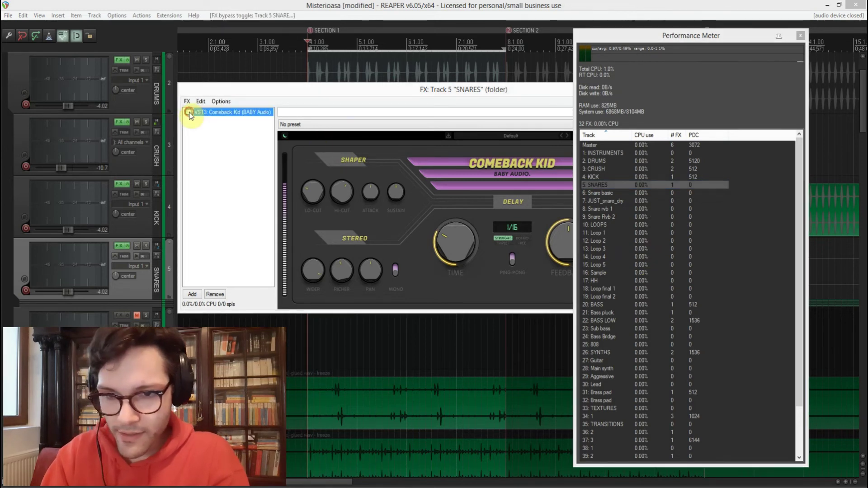
{"action": "key", "text": "space"}
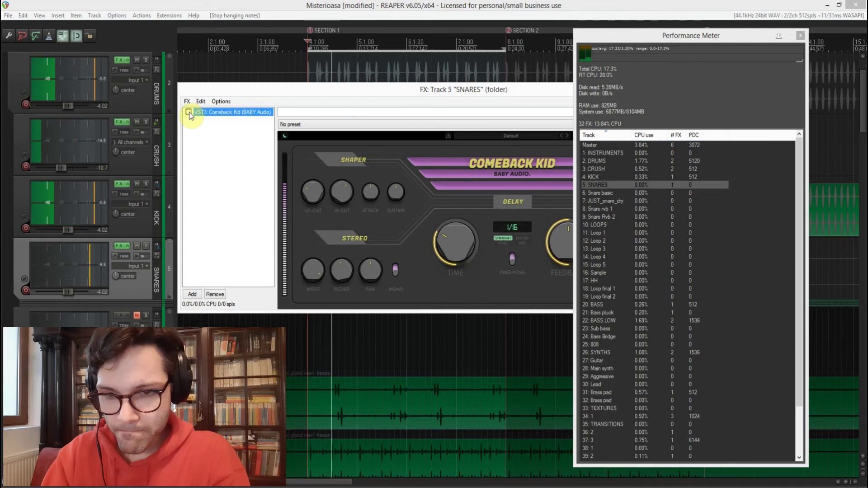
{"action": "left_click", "coordinate": [189, 112]}
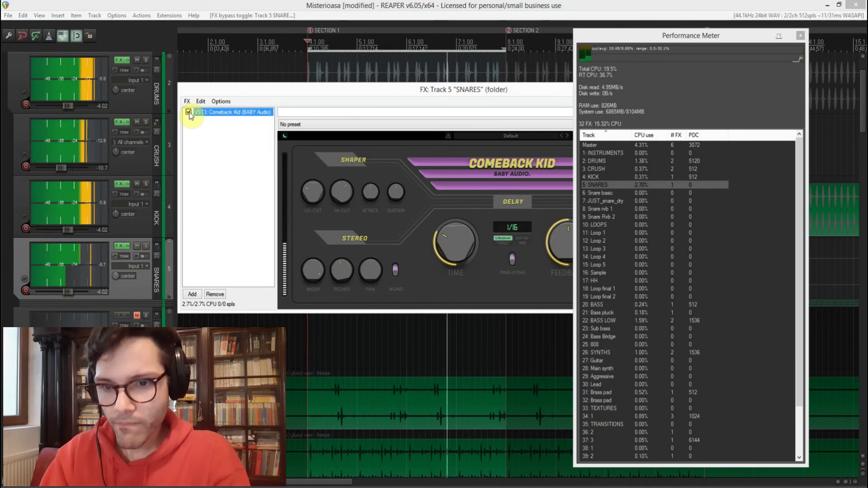
Move the Comeback Kid window clear of the Performance Meter and enable Destiny in the Output section while the loop plays.
{"action": "left_click", "coordinate": [463, 237]}
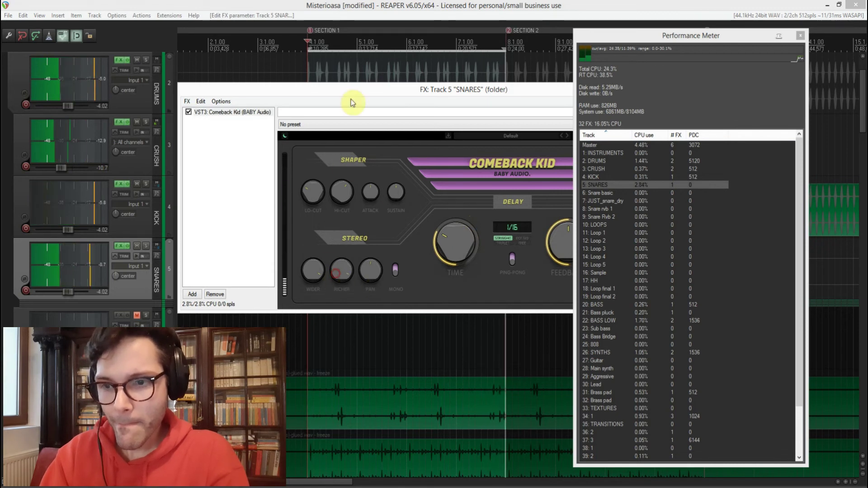
{"action": "left_click_drag", "start_coordinate": [453, 100], "coordinate": [269, 82]}
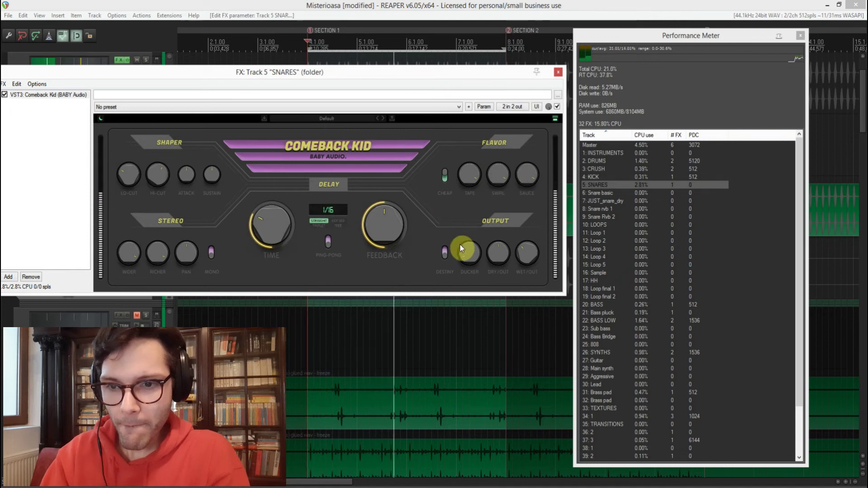
{"action": "left_click", "coordinate": [445, 252]}
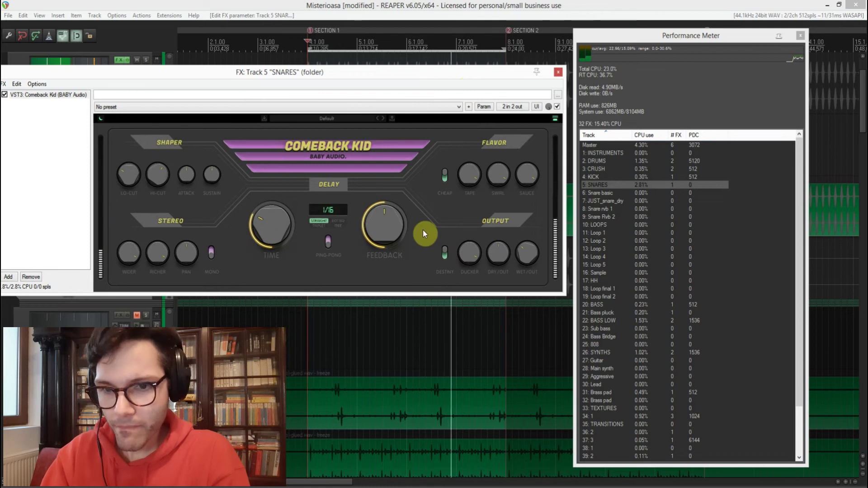
{"action": "key", "text": "space"}
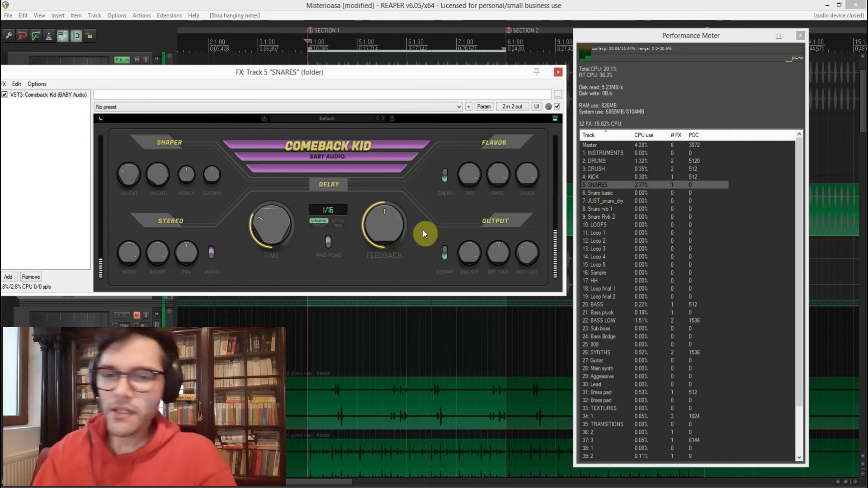